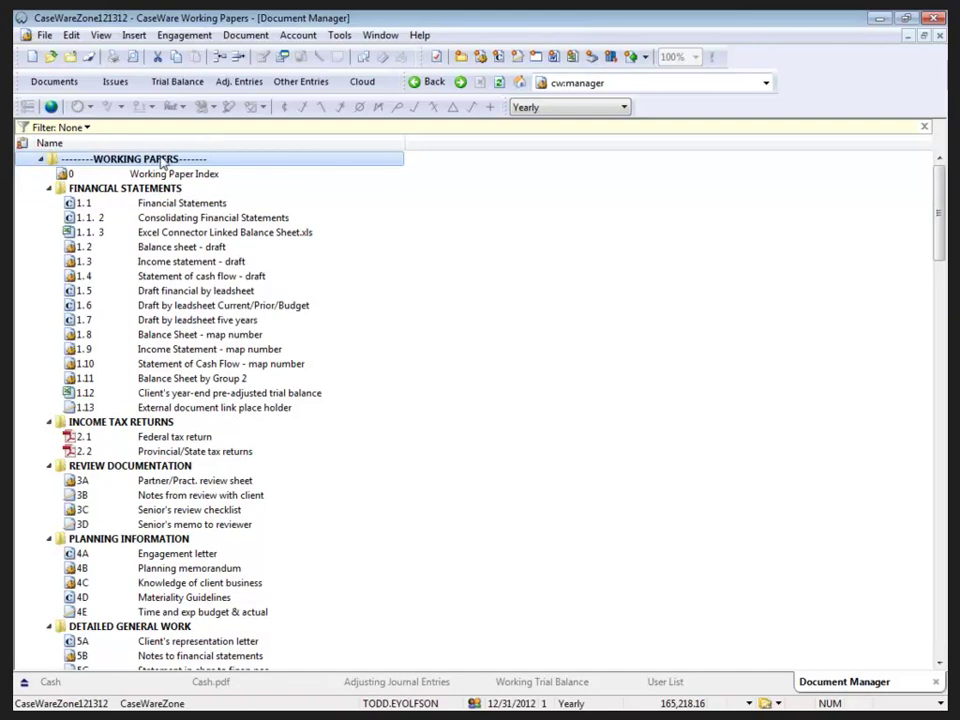
Turn on Docking View for the Document Manager
click(381, 36)
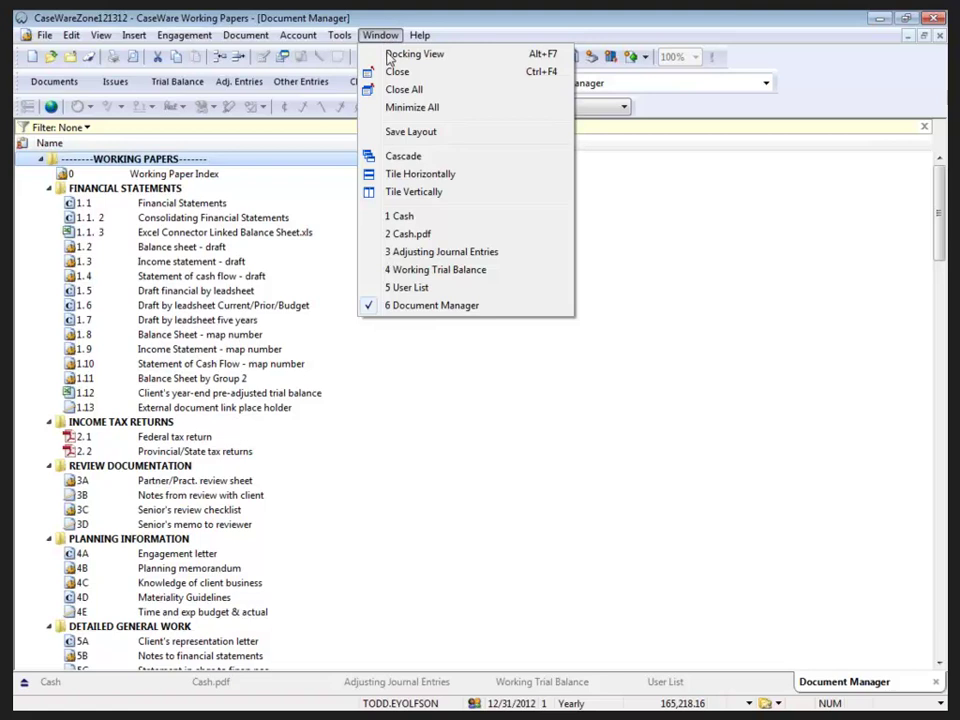
click(370, 55)
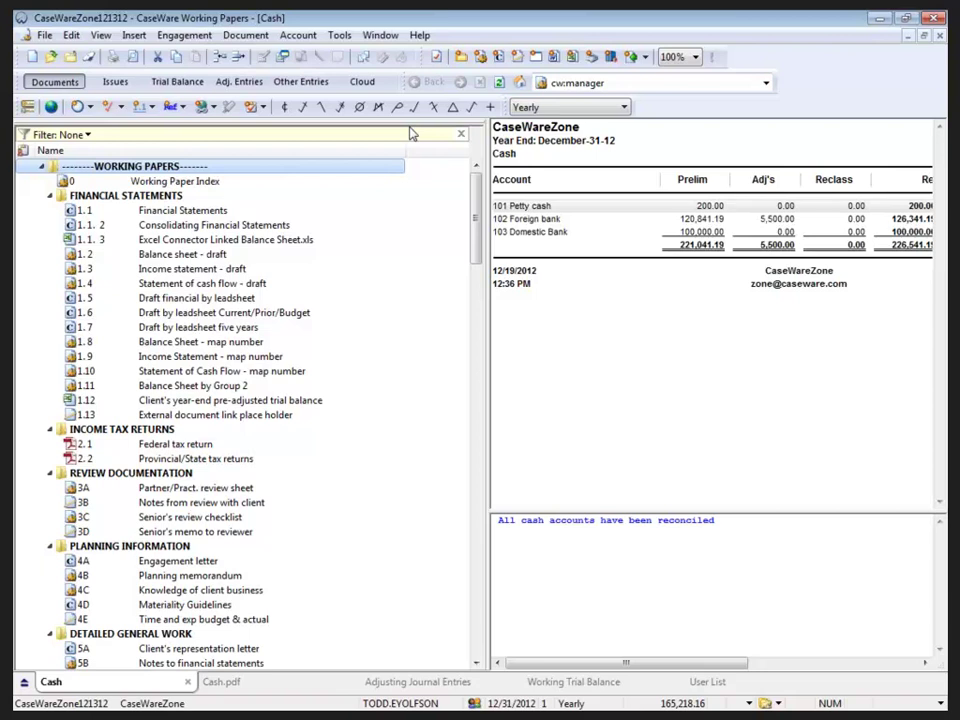
Restore the main window to half-screen size and pull the docked Document Manager out as a floating pane over the neighbouring CaseView window
double_click(497, 28)
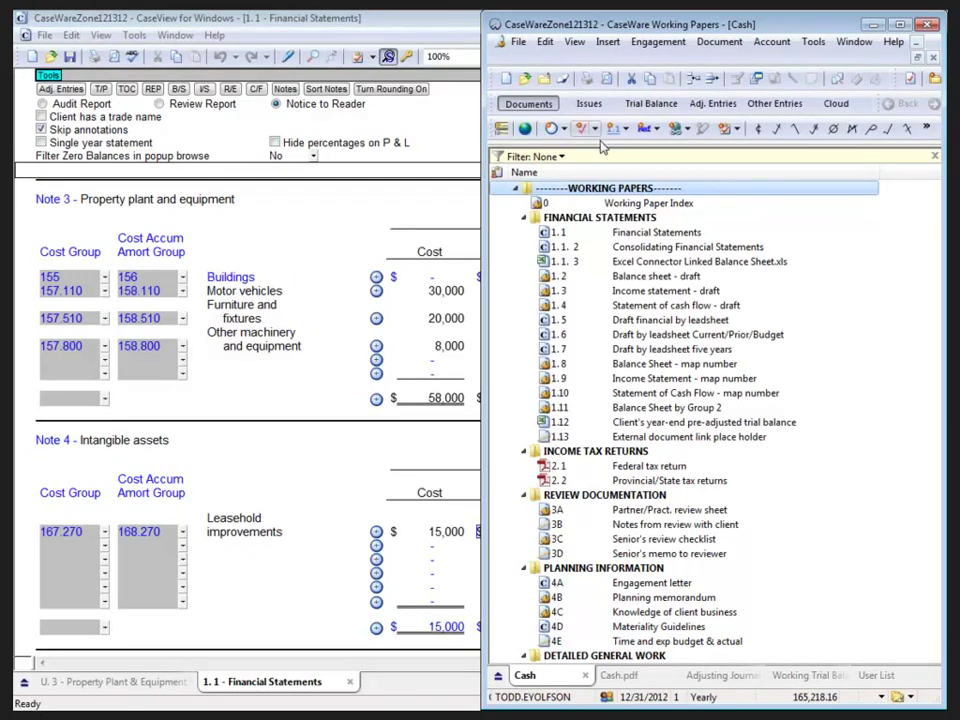
mouse_move(600, 24)
mouse_down()
mouse_move(475, 28)
mouse_move(600, 24)
mouse_up()
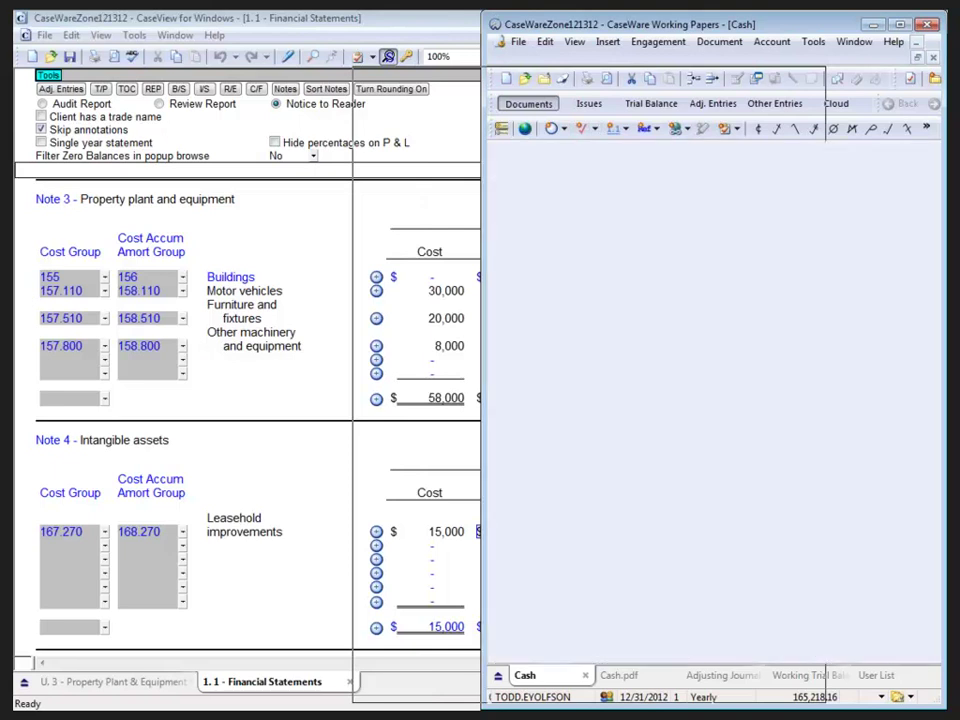
mouse_move(78, 240)
mouse_down()
mouse_move(78, 318)
mouse_move(80, 222)
mouse_up()
click(528, 103)
drag(595, 150, 71, 178)
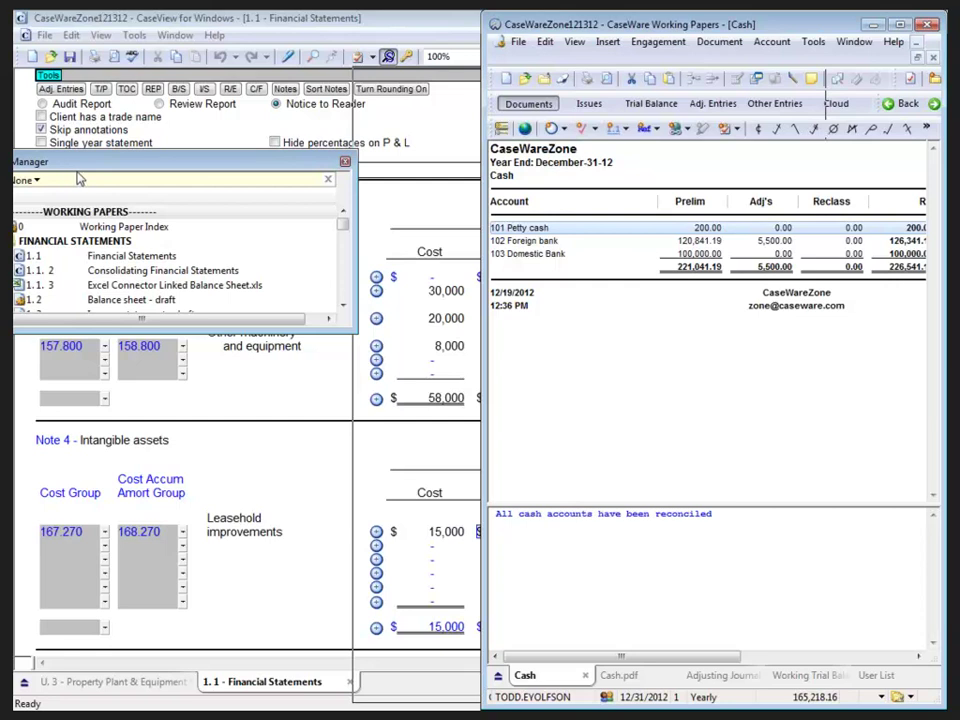
Dock the floating Document Manager back into the Working Papers window and maximize that window
drag(129, 162, 672, 24)
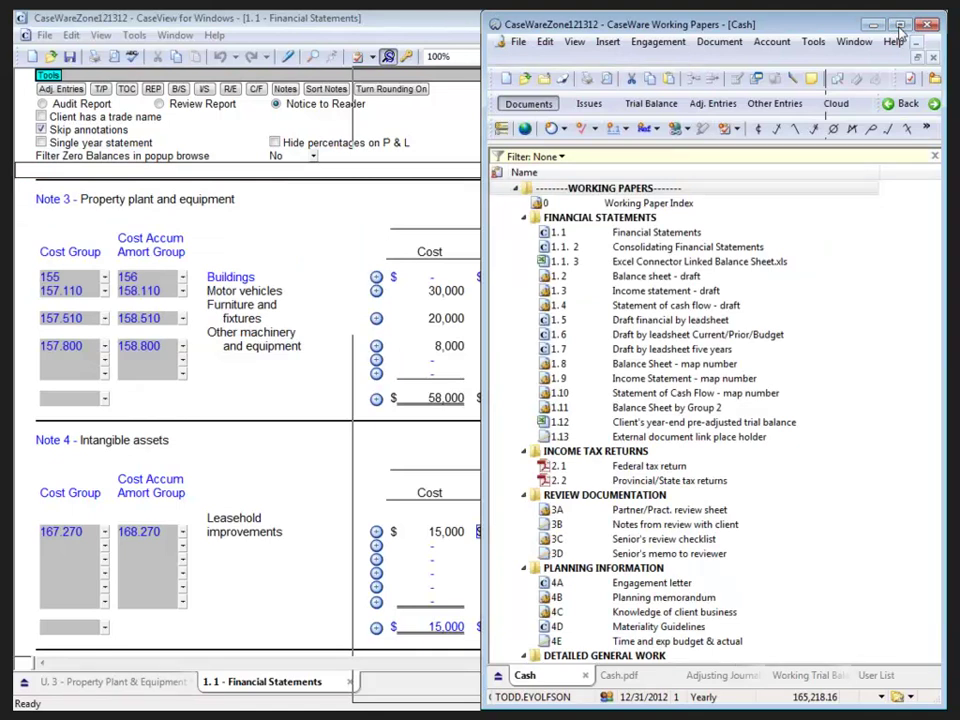
click(899, 25)
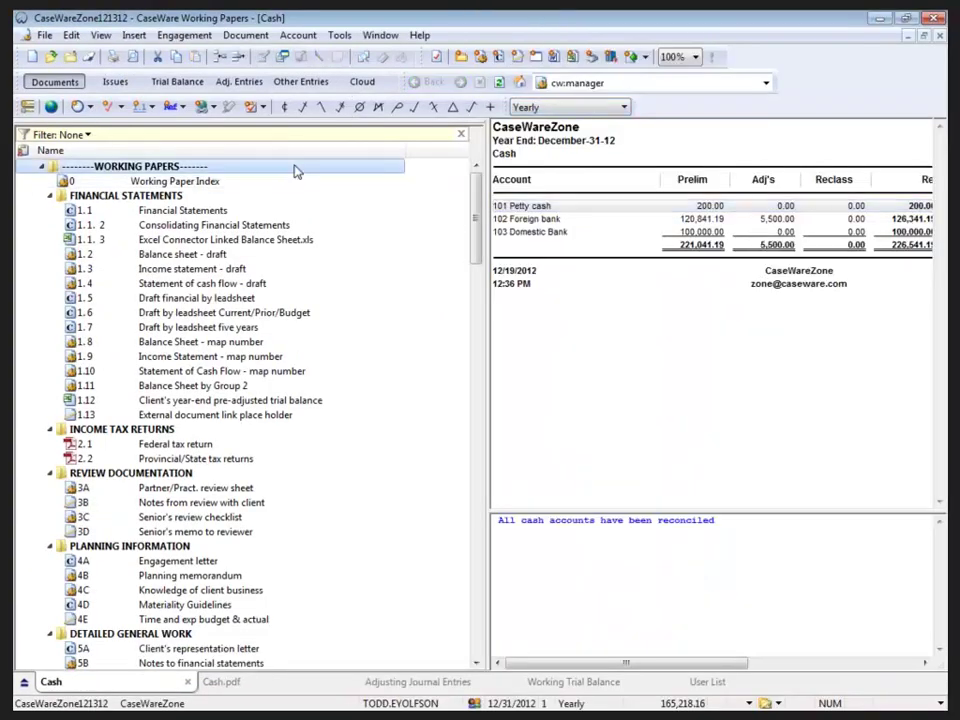
Turn off Docking View for the Document Manager
click(380, 35)
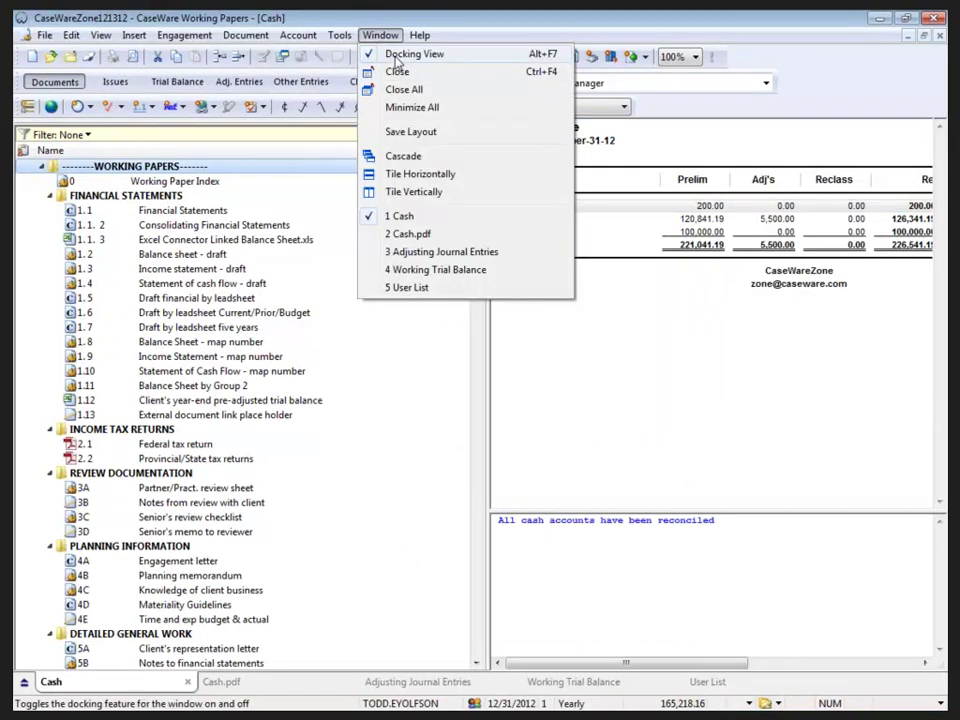
click(397, 58)
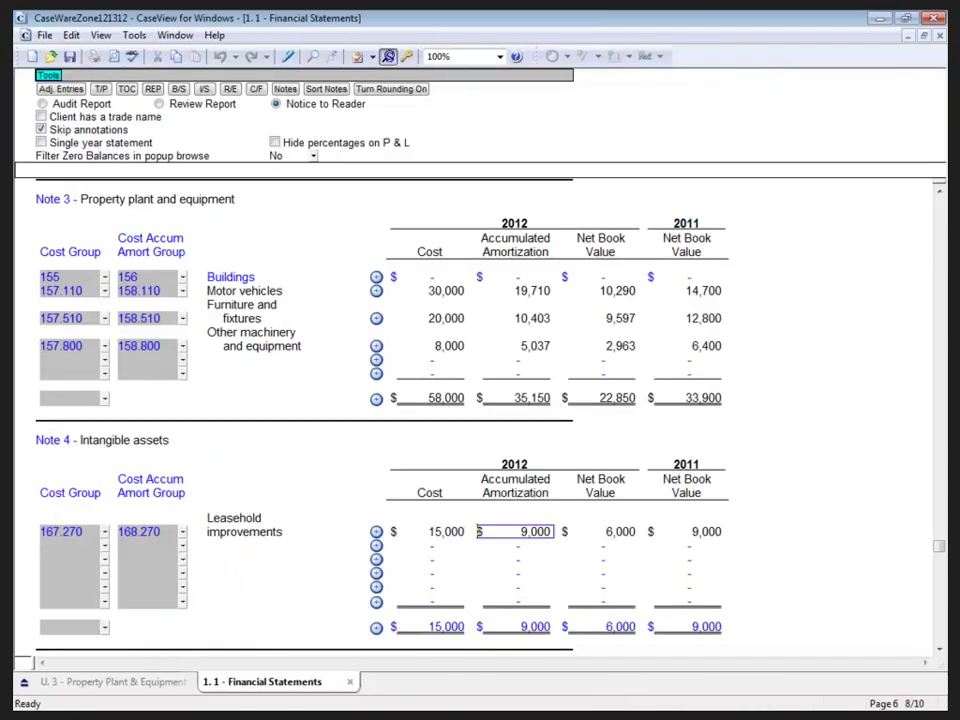
Enable Desktop Document Windows in CaseView's interface options
click(134, 35)
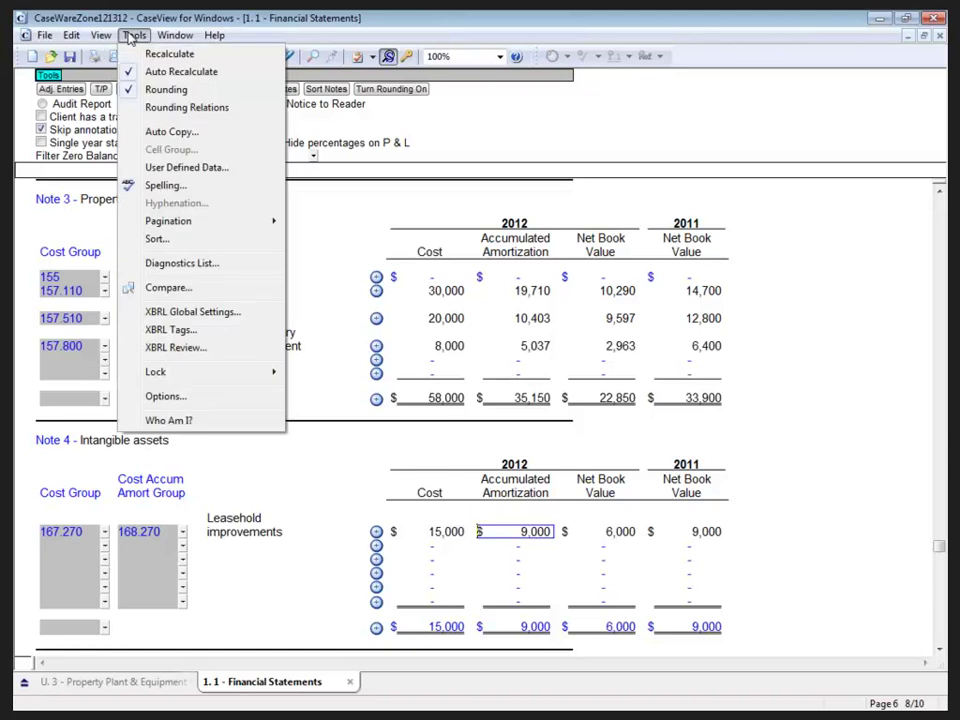
click(191, 396)
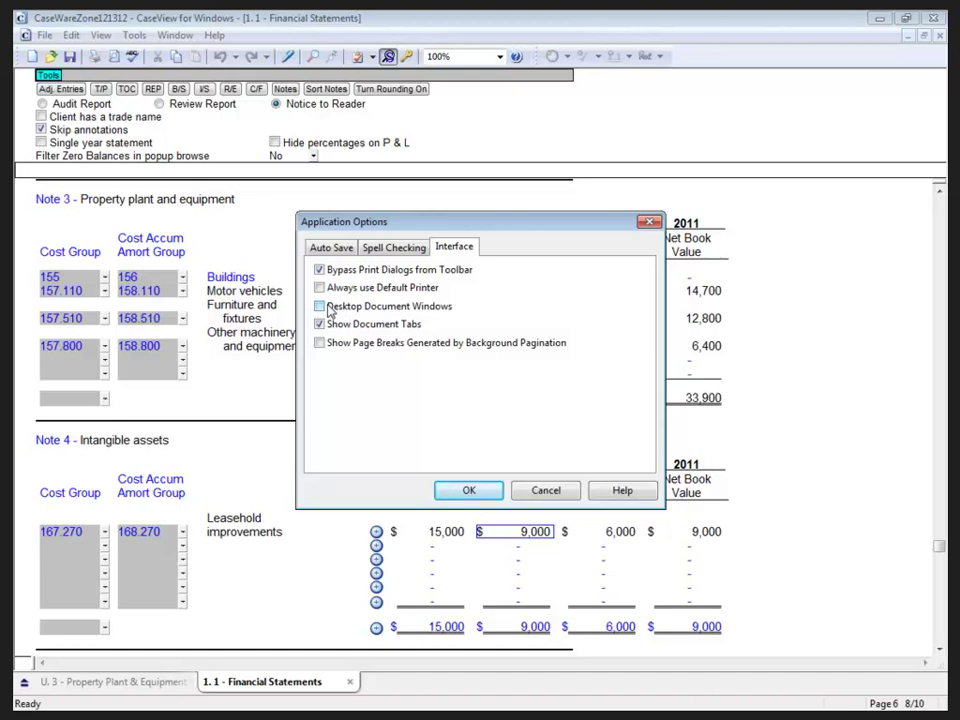
click(329, 311)
click(469, 490)
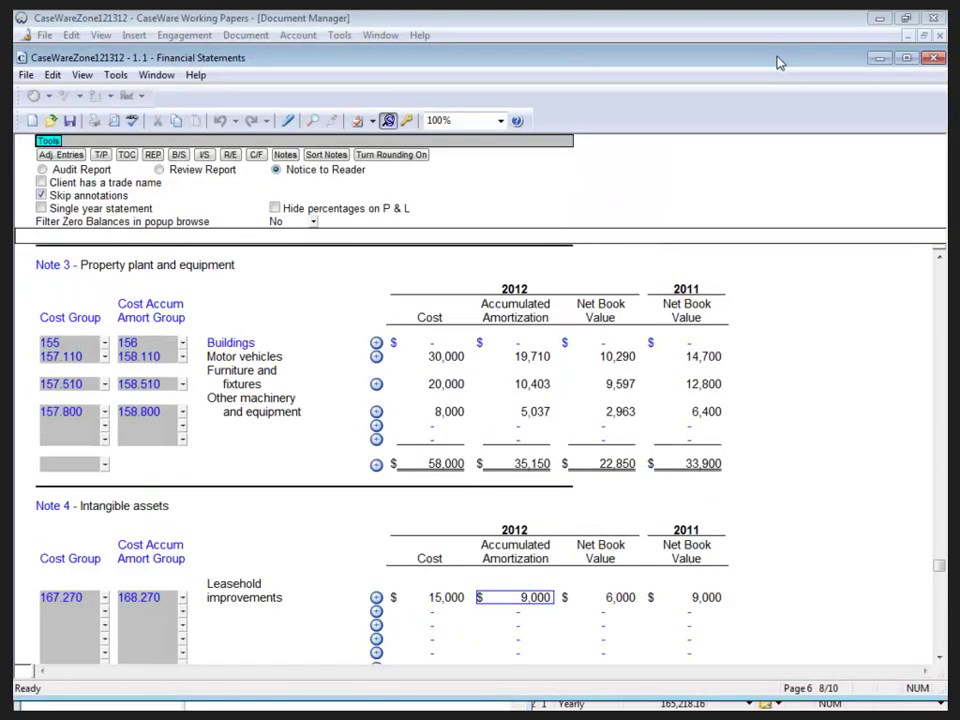
Arrange the Property Plant & Equipment and Financial Statements documents side by side, each in its own half-screen window
double_click(780, 60)
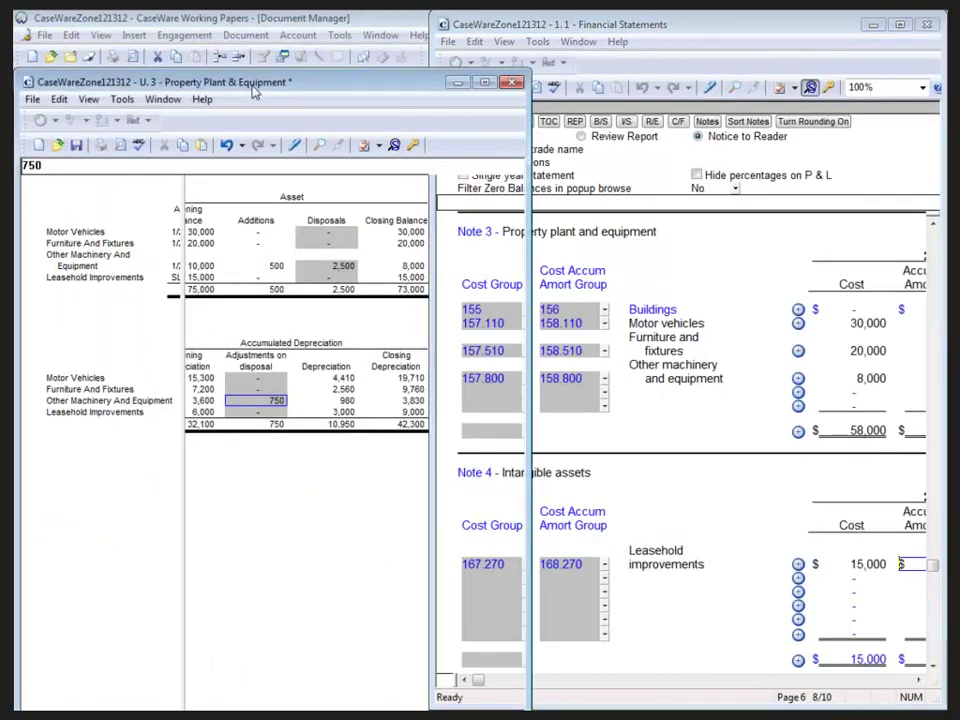
drag(255, 90, 255, 32)
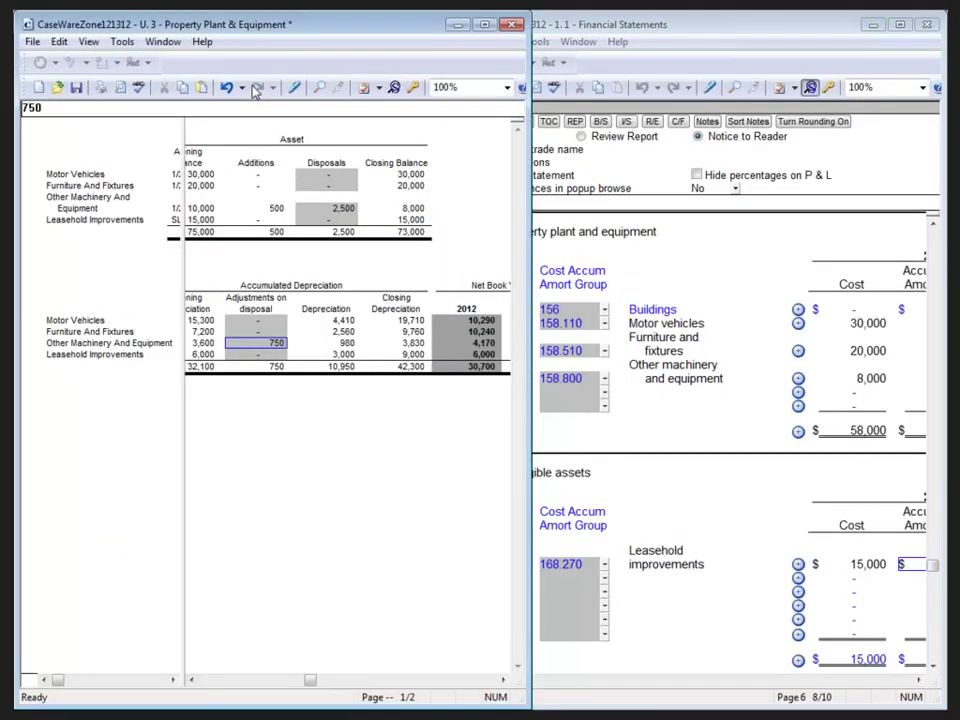
Remove the vertical pane split from the Property Plant & Equipment document
mouse_move(180, 660)
mouse_down()
mouse_move(189, 656)
mouse_move(181, 654)
mouse_up()
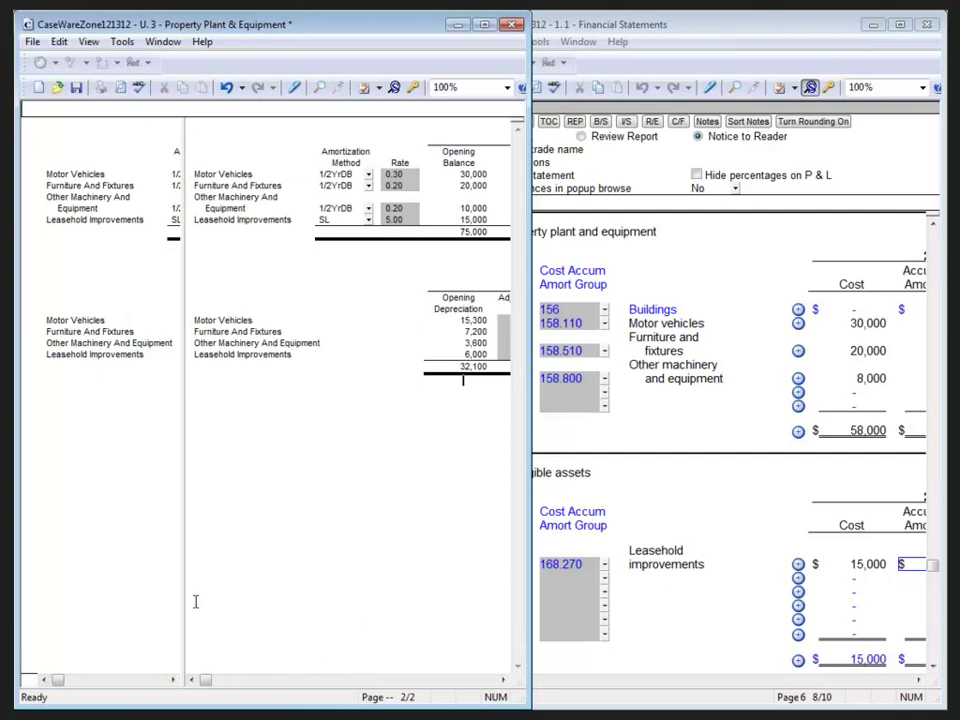
drag(184, 600, 22, 601)
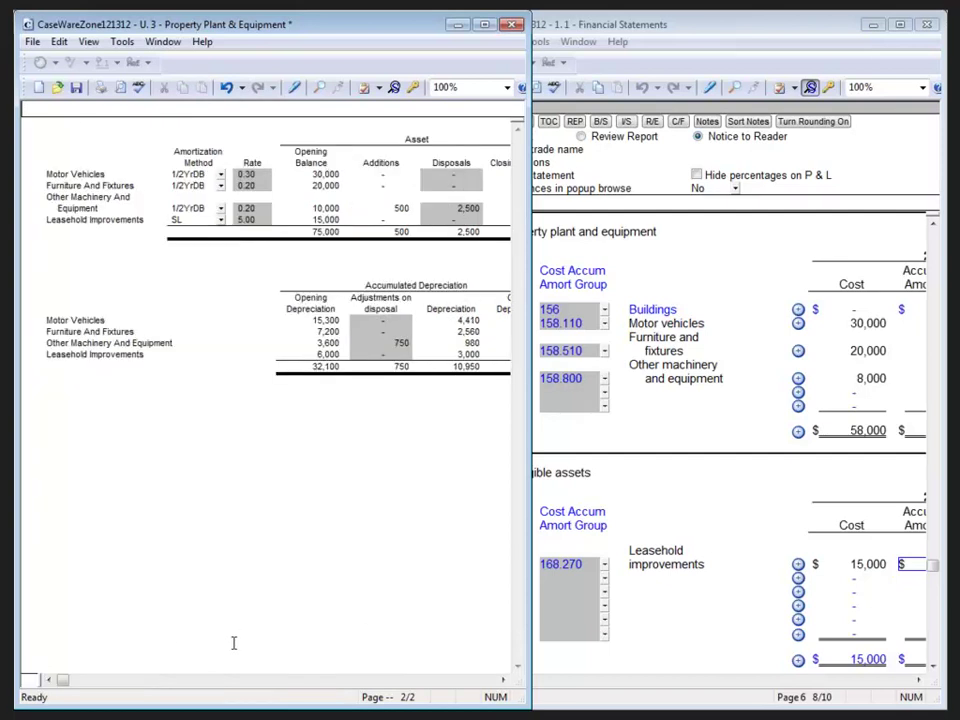
click(503, 680)
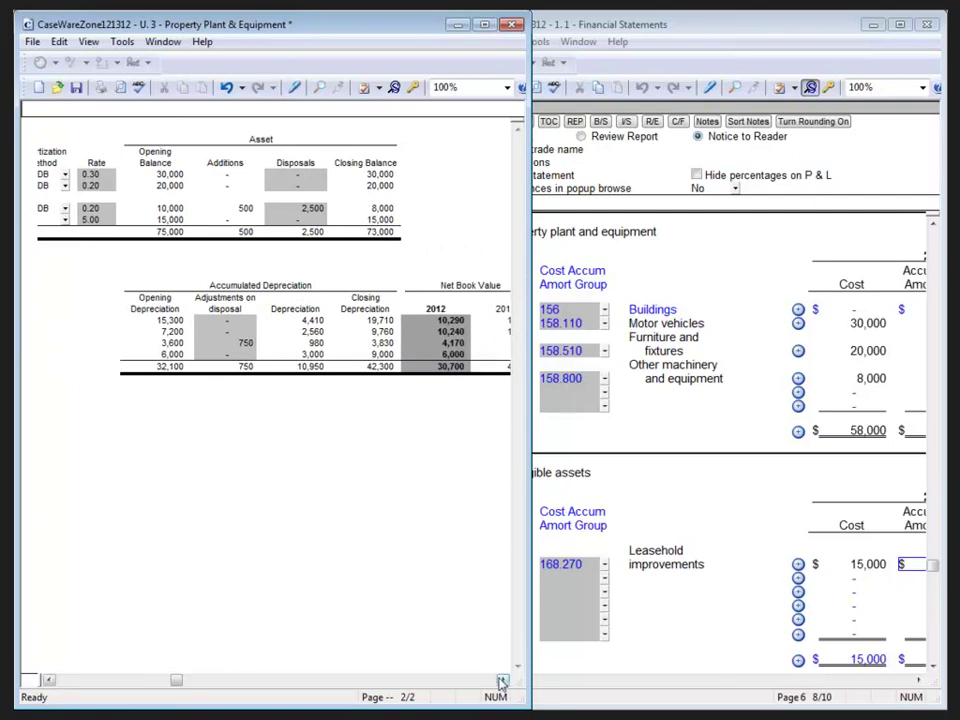
click(503, 680)
Switch the Financial Statements document into design mode and back to form mode
click(707, 525)
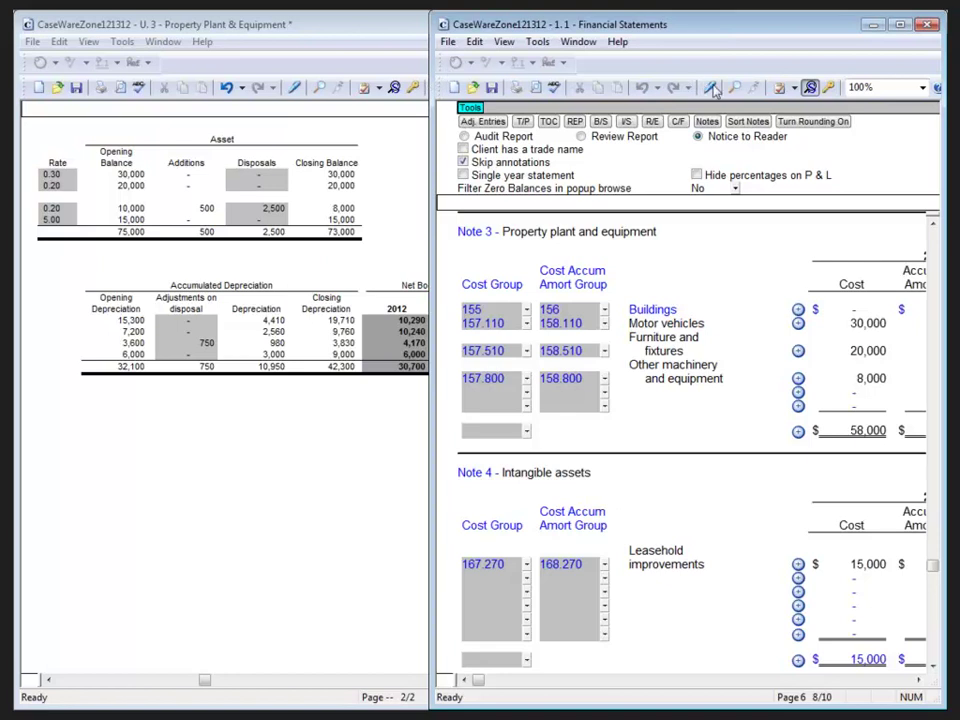
click(714, 90)
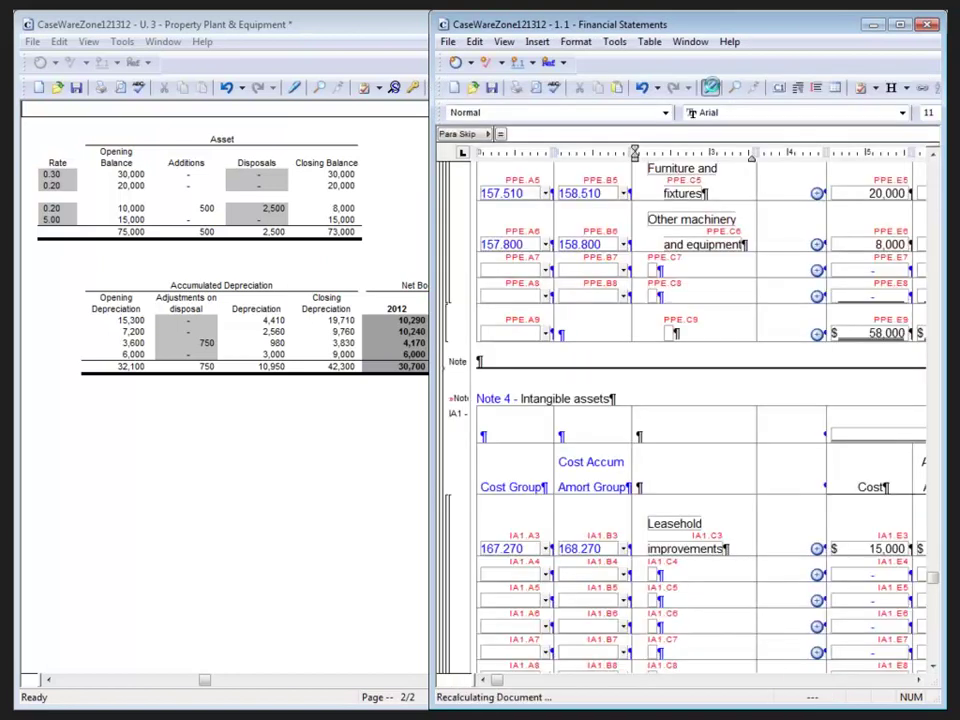
key(F6)
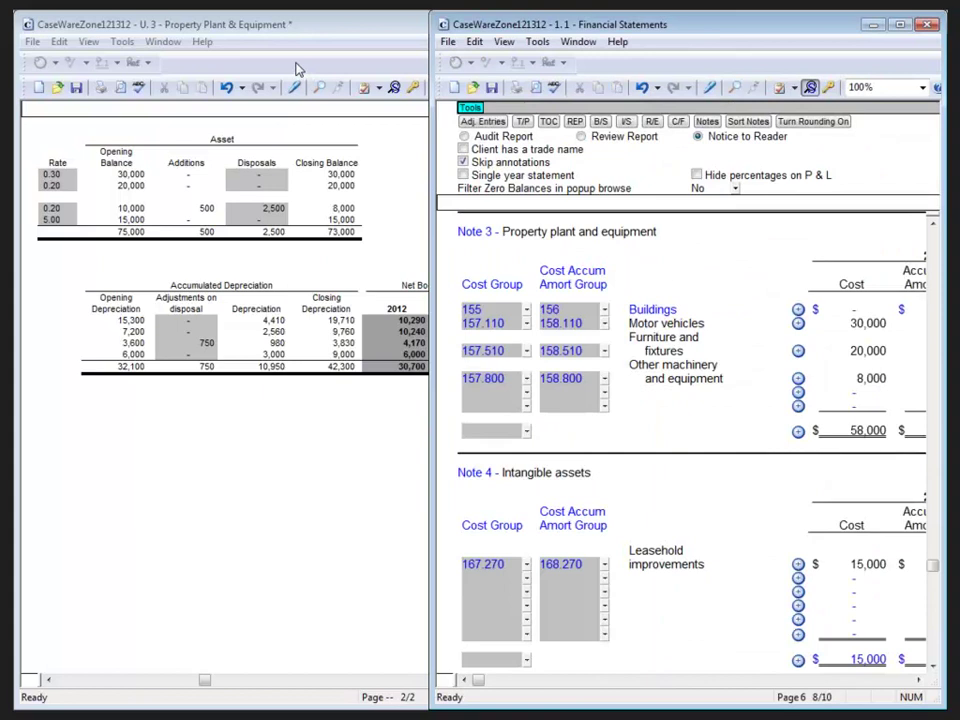
Disable Desktop Document Windows from the Property Plant & Equipment document's application options and maximize the Financial Statements document
click(296, 68)
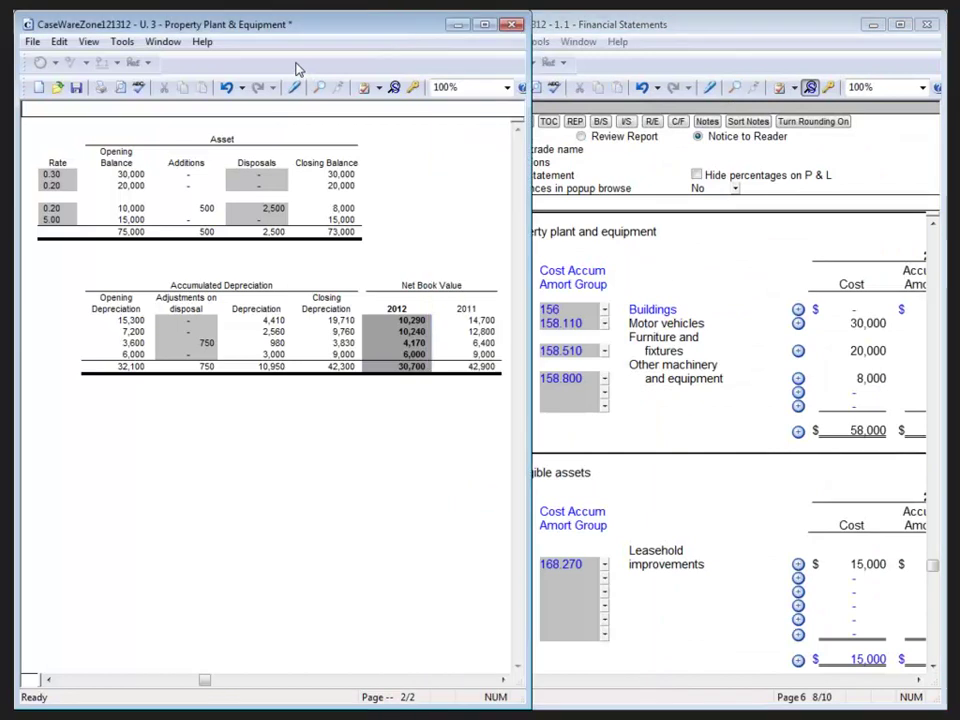
click(124, 42)
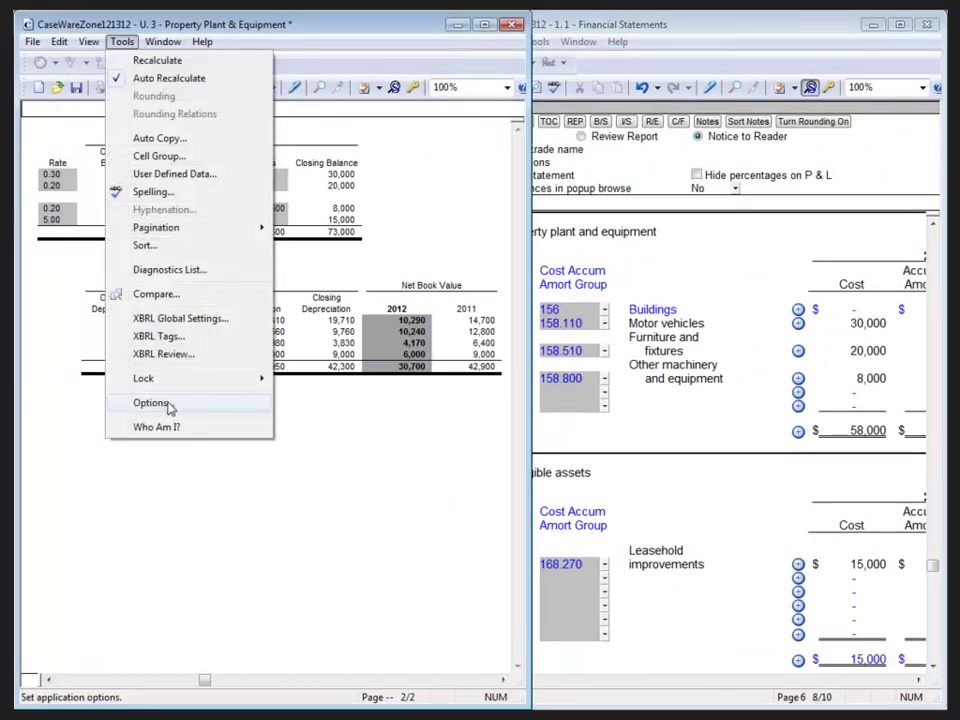
click(170, 402)
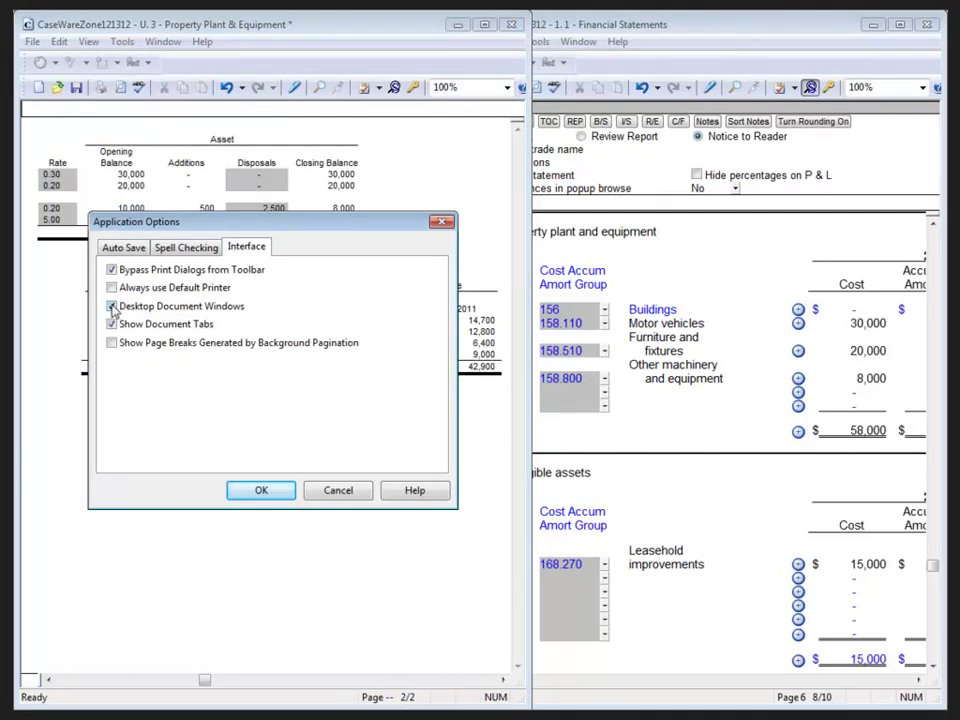
click(111, 307)
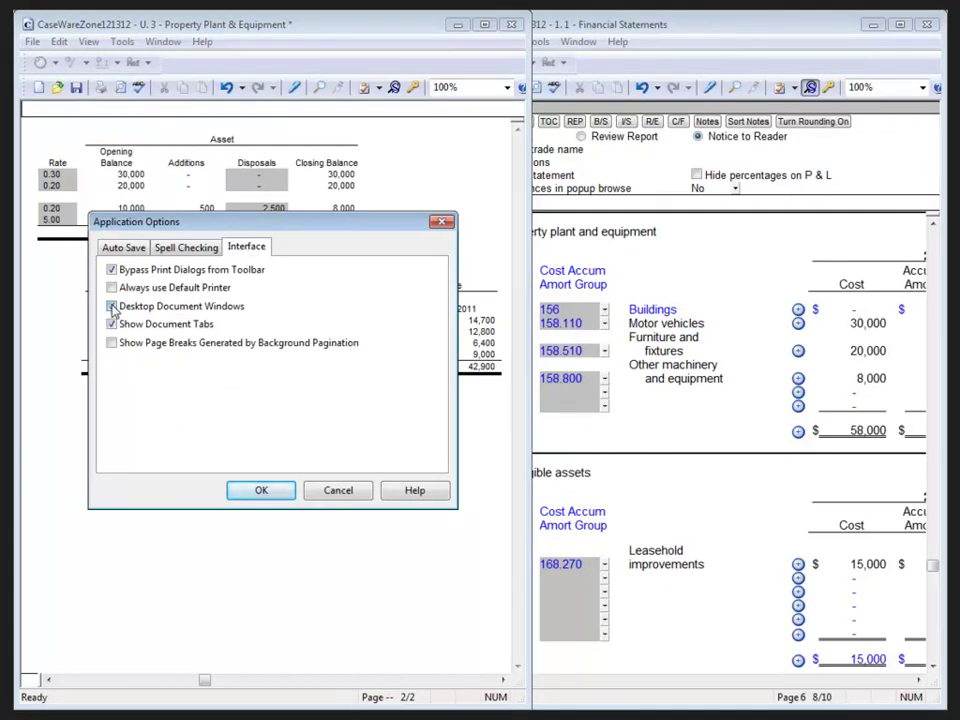
click(259, 492)
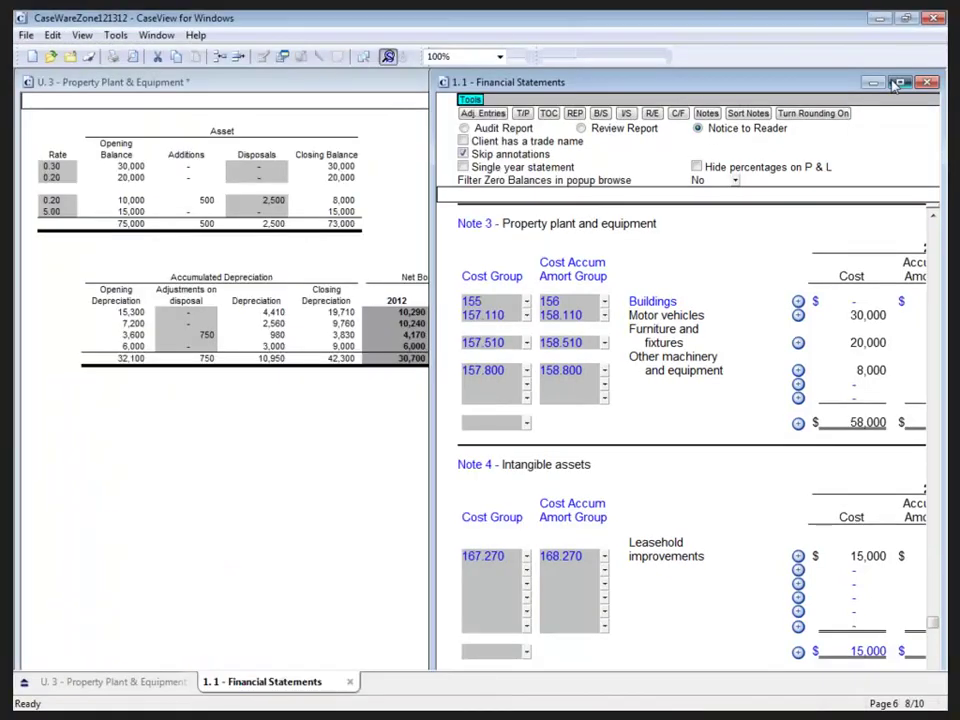
click(896, 86)
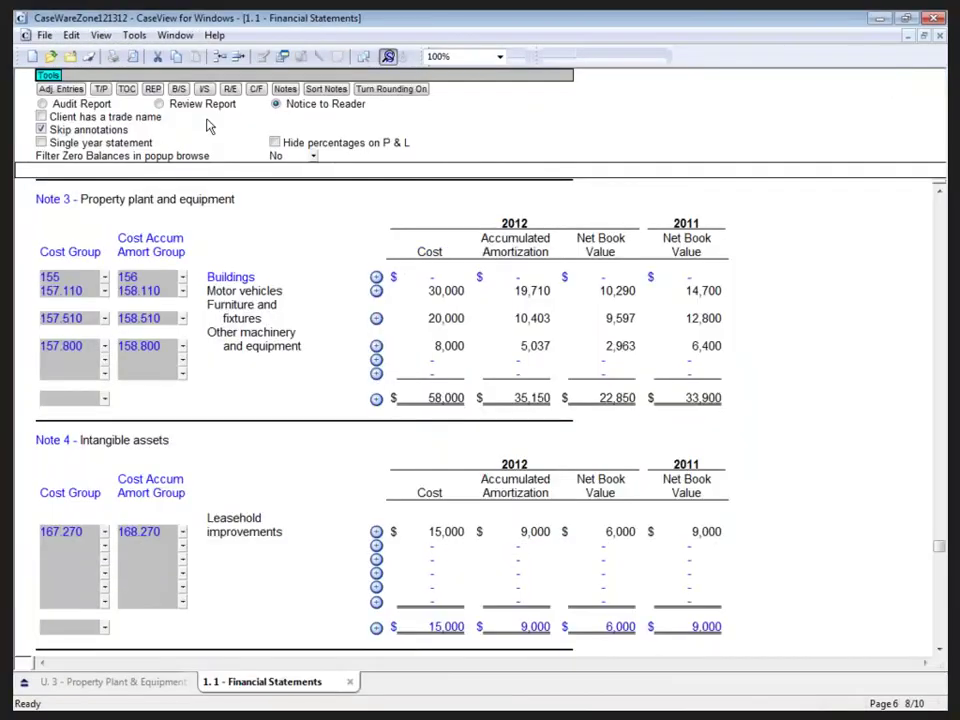